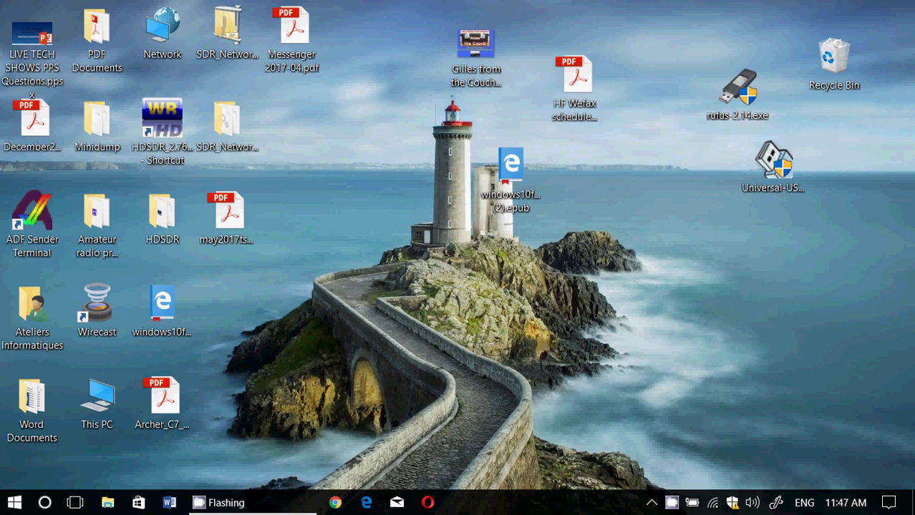
Open the Windows 10 Start menu to show the app list and pinned tiles
{"action": "left_click", "coordinate": [13, 503]}
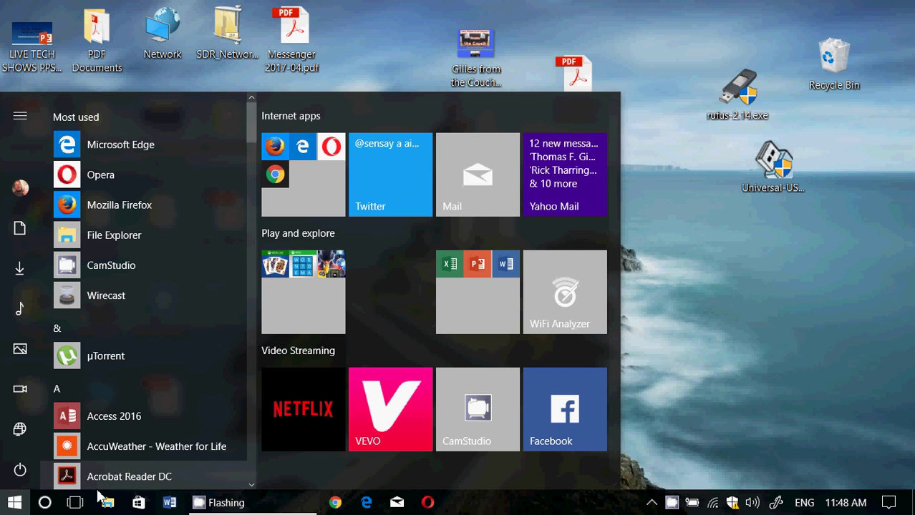
Search for 'news', launch the Microsoft News app, and scroll through its Today feed
{"action": "left_click", "coordinate": [700, 420]}
{"action": "left_click", "coordinate": [44, 503]}
{"action": "type", "text": "news"}
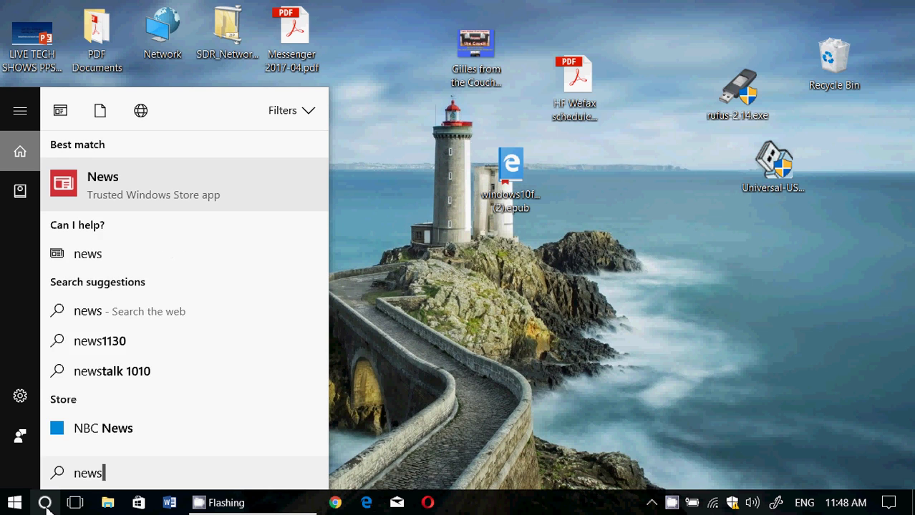
{"action": "left_click", "coordinate": [192, 197]}
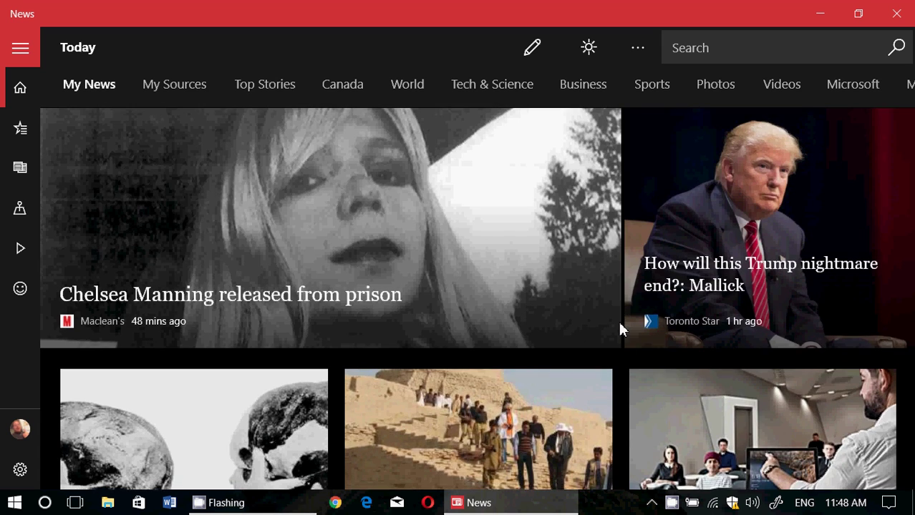
{"action": "scroll", "coordinate": [499, 306], "scroll_direction": "down", "scroll_amount": 2}
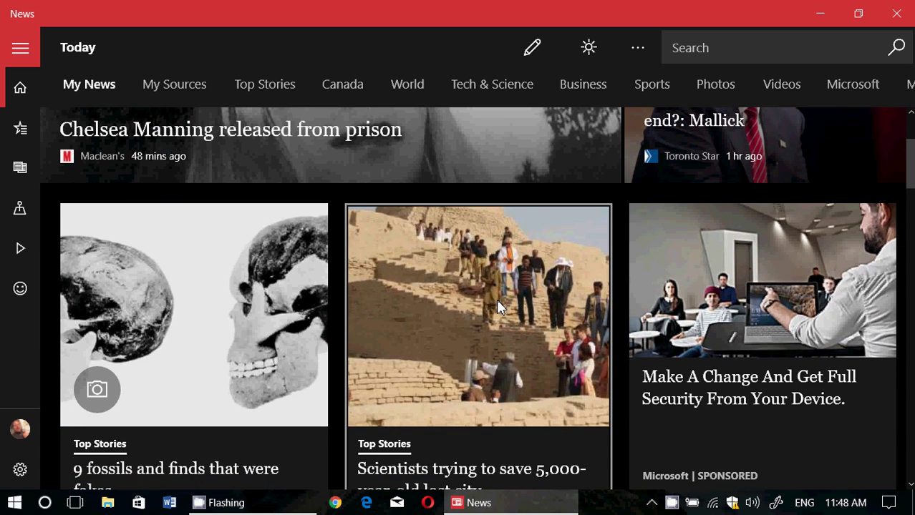
Close News and go to the Apps category of Windows Settings via Action Center
{"action": "left_click", "coordinate": [899, 14]}
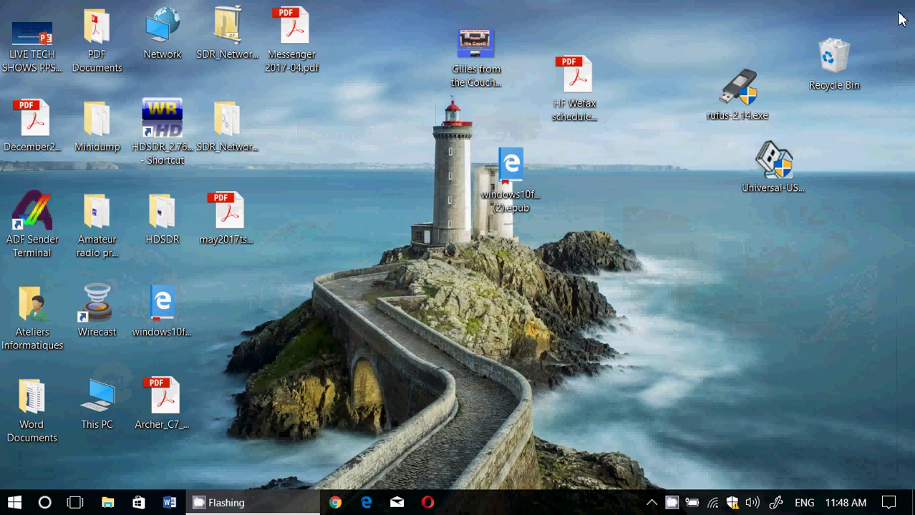
{"action": "left_click", "coordinate": [889, 503]}
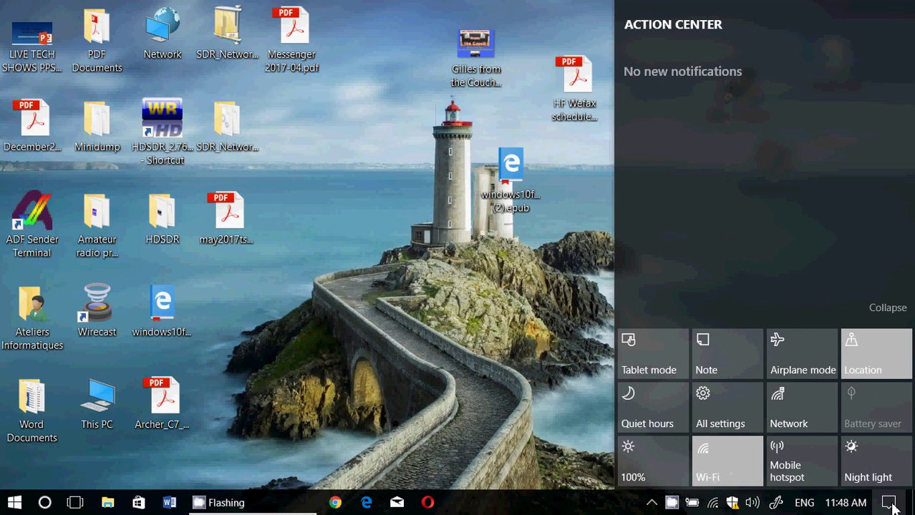
{"action": "left_click", "coordinate": [724, 403]}
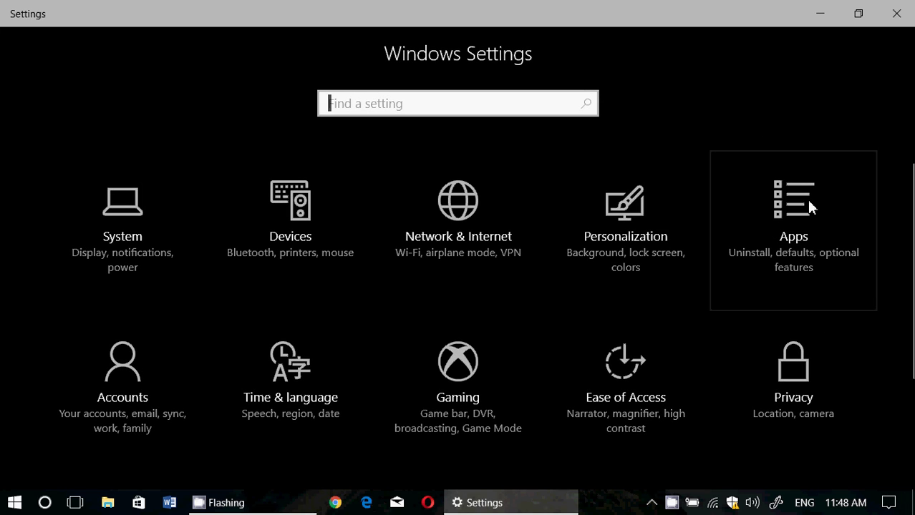
{"action": "left_click", "coordinate": [829, 226]}
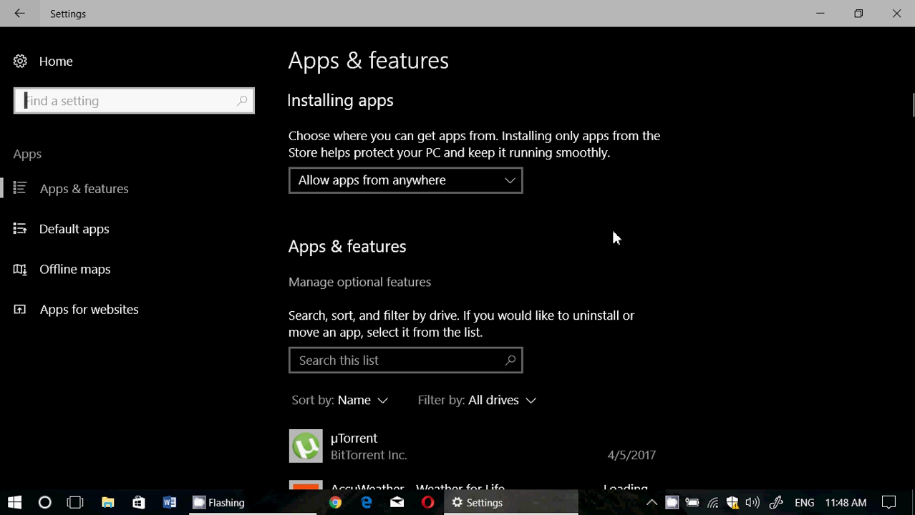
Scroll the Apps & features list down to the Facebook entry
{"action": "scroll", "coordinate": [613, 237], "scroll_direction": "down", "scroll_amount": 2}
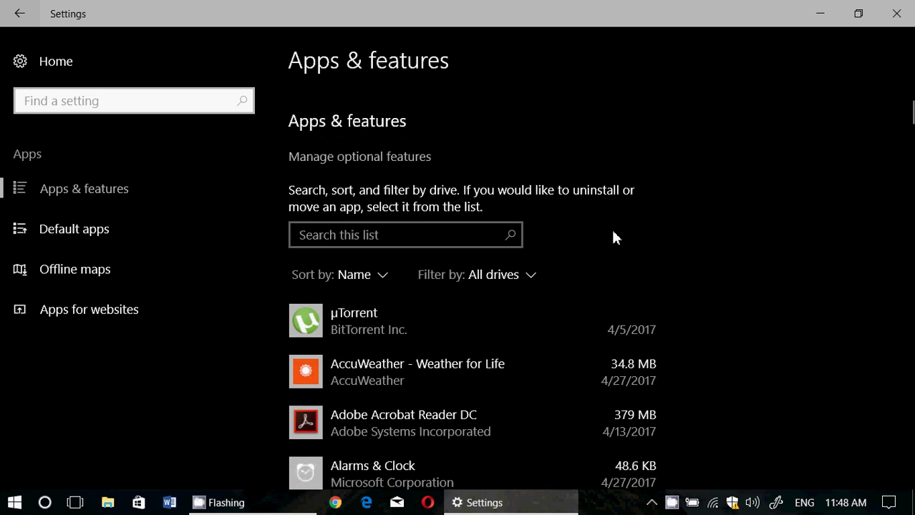
{"action": "scroll", "coordinate": [613, 237], "scroll_direction": "down", "scroll_amount": 4}
{"action": "scroll", "coordinate": [613, 238], "scroll_direction": "down", "scroll_amount": 1}
{"action": "scroll", "coordinate": [613, 238], "scroll_direction": "down", "scroll_amount": 3}
{"action": "scroll", "coordinate": [613, 238], "scroll_direction": "down", "scroll_amount": 3}
{"action": "scroll", "coordinate": [613, 237], "scroll_direction": "down", "scroll_amount": 2}
{"action": "scroll", "coordinate": [502, 282], "scroll_direction": "down", "scroll_amount": 5}
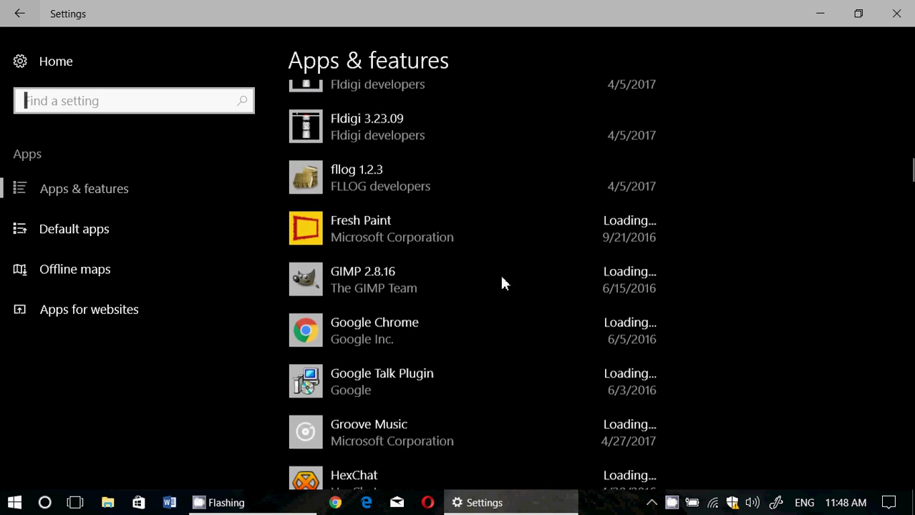
{"action": "scroll", "coordinate": [500, 273], "scroll_direction": "up", "scroll_amount": 5}
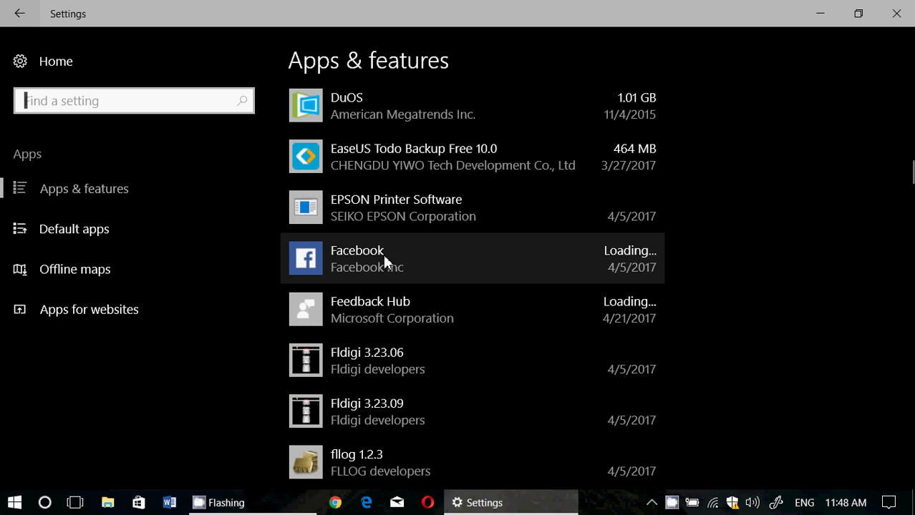
Expand the Facebook entry and open its Advanced options page
{"action": "left_click", "coordinate": [383, 254]}
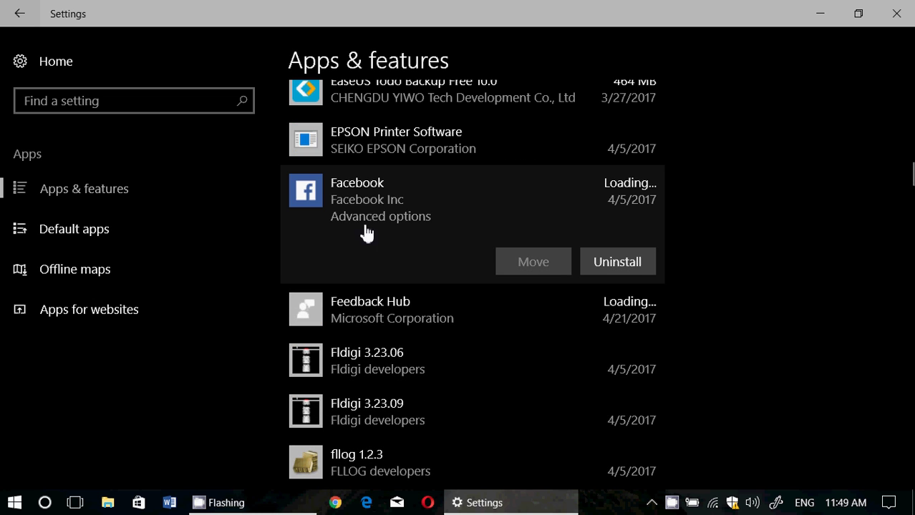
{"action": "left_click", "coordinate": [403, 228]}
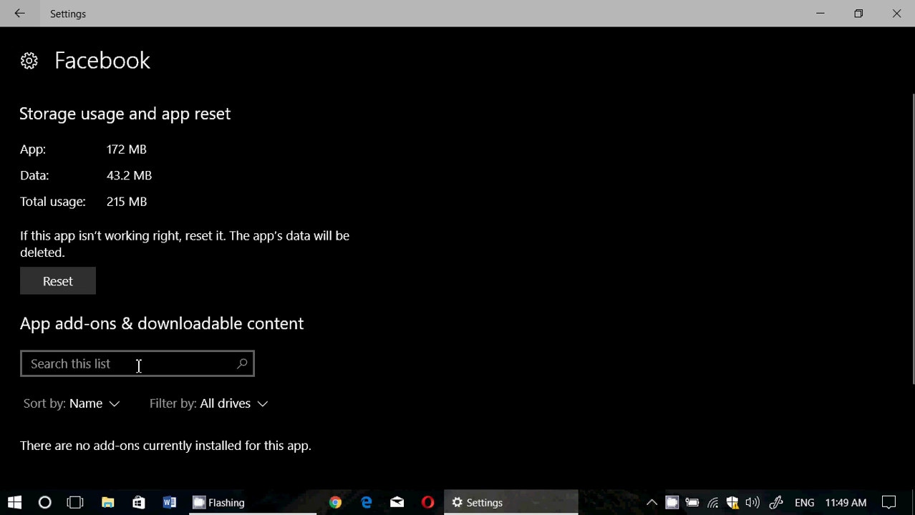
Reset the Facebook app and confirm deleting its data in the flyout
{"action": "left_click", "coordinate": [62, 282]}
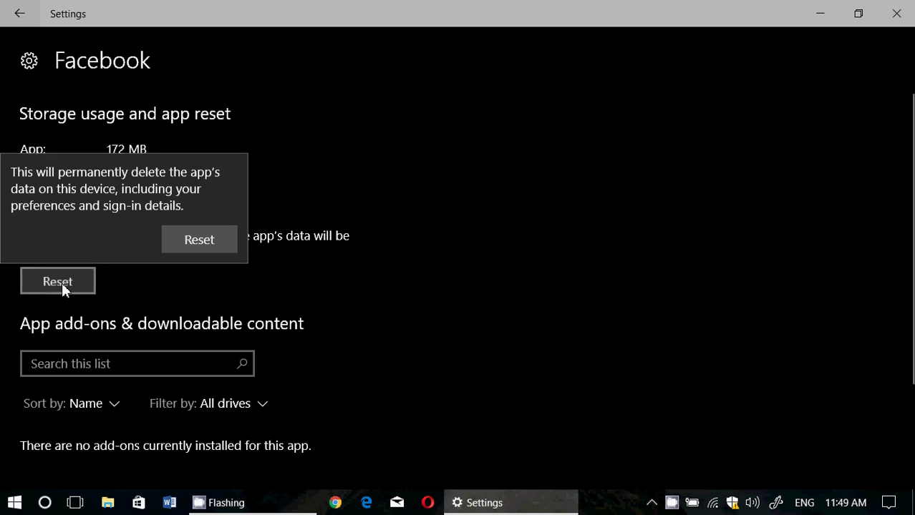
{"action": "left_click", "coordinate": [190, 240]}
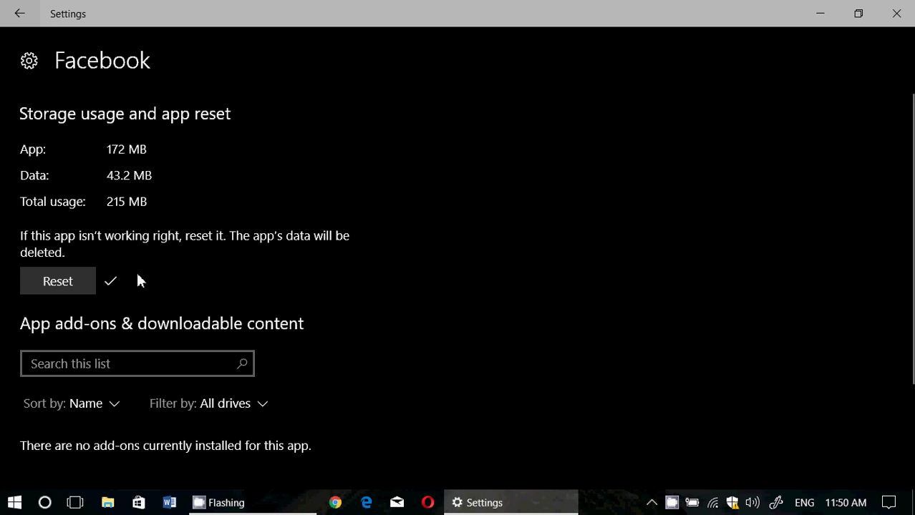
Close Settings, relaunch and close Facebook from Start, then open CamStudio from the tray
{"action": "left_click", "coordinate": [896, 13]}
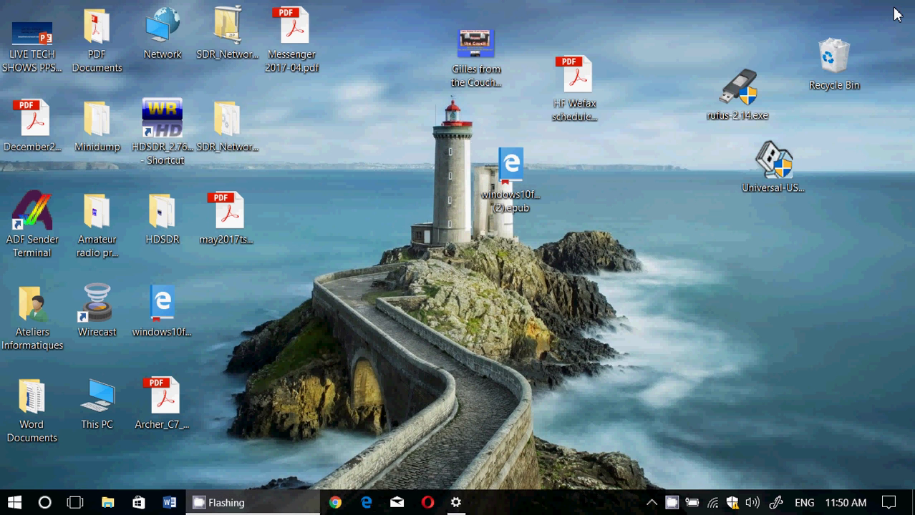
{"action": "left_click", "coordinate": [15, 502]}
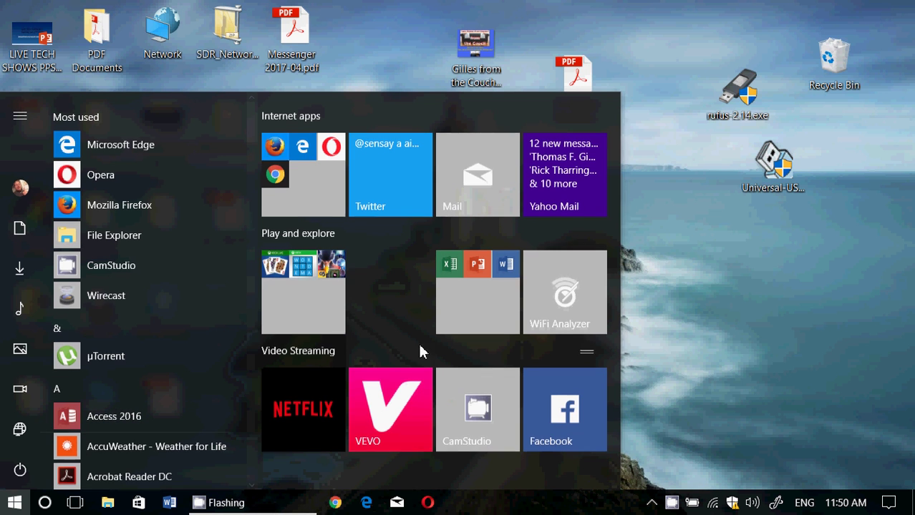
{"action": "left_click", "coordinate": [692, 349]}
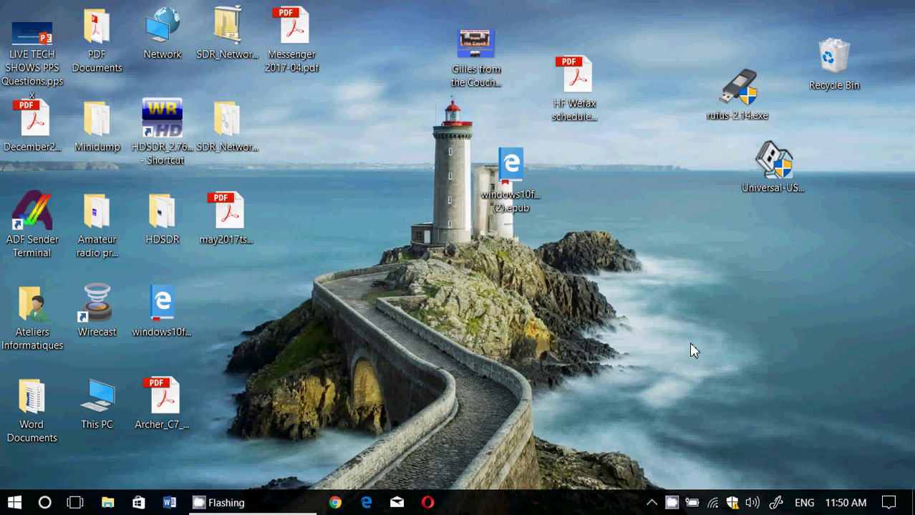
{"action": "left_click", "coordinate": [15, 503]}
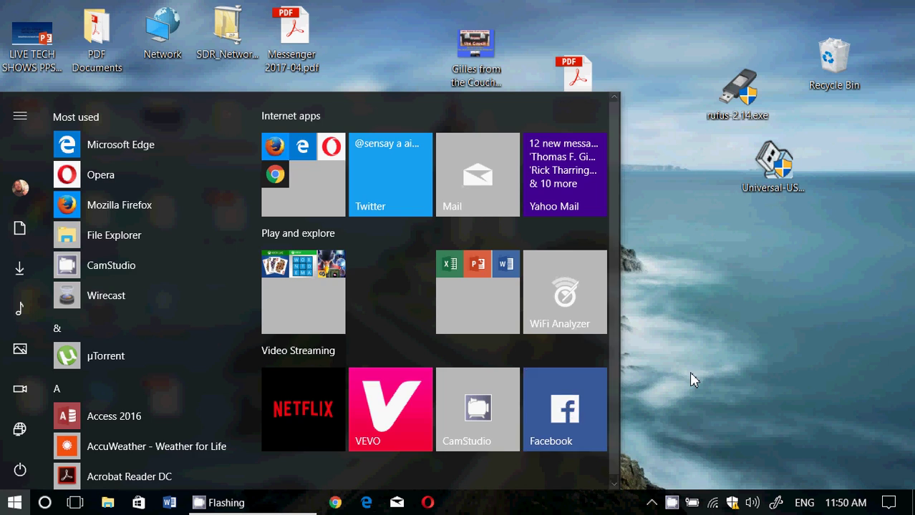
{"action": "left_click", "coordinate": [688, 372]}
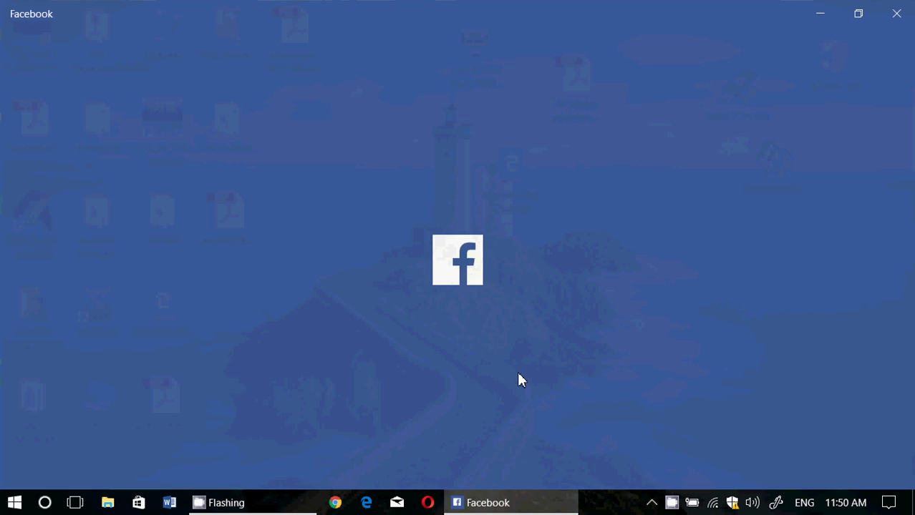
{"action": "left_click", "coordinate": [898, 16]}
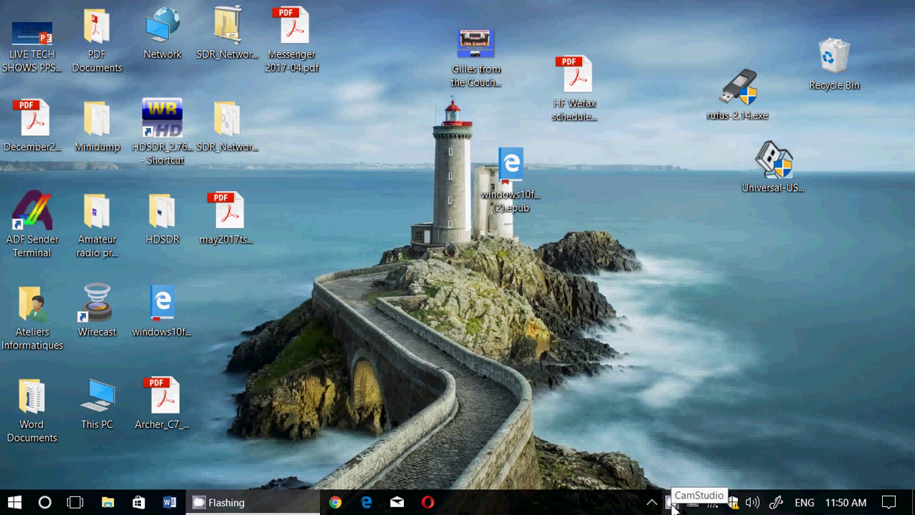
{"action": "left_click", "coordinate": [673, 506]}
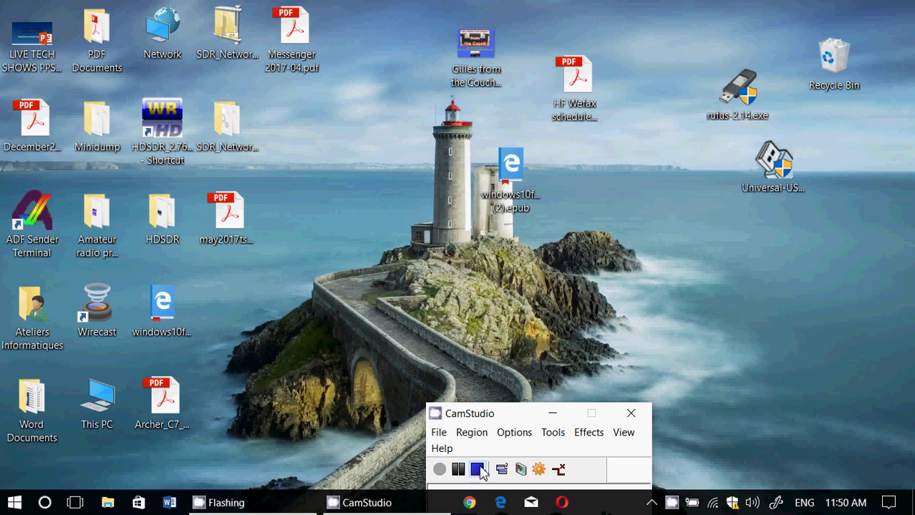